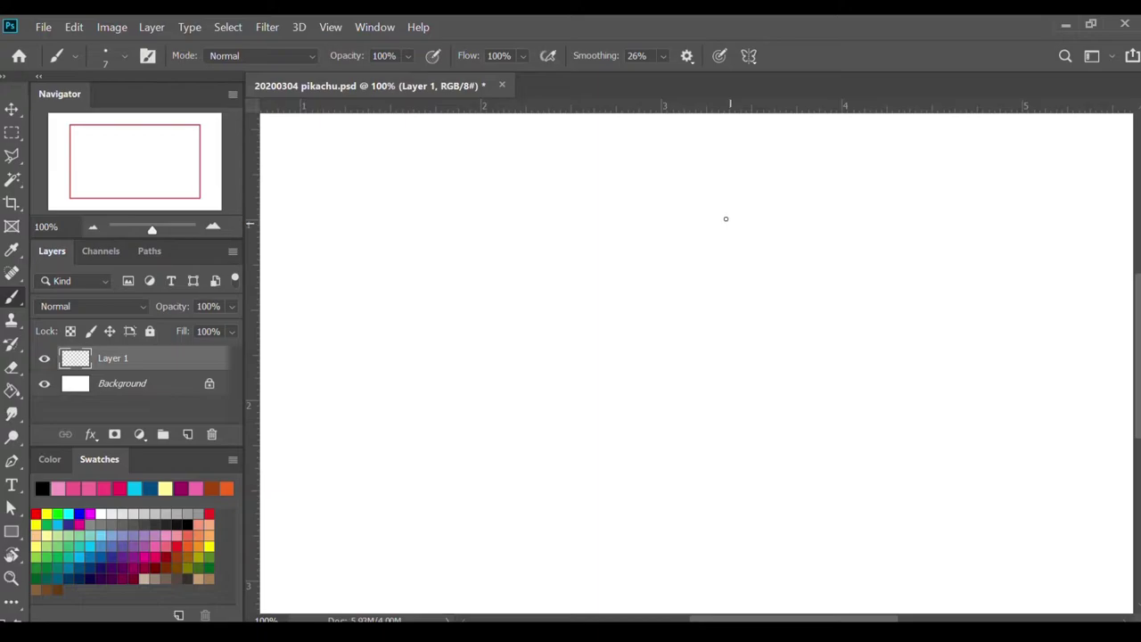
# Step: Draw Pikachu's right-hand ear with a solid black tip and the curved top of the head on Layer 1
pyautogui.moveTo(717, 237)
pyautogui.mouseDown()
pyautogui.moveTo(758, 180)
pyautogui.moveTo(818, 156)
pyautogui.mouseUp()
pyautogui.moveTo(815, 155); pyautogui.dragTo(733, 259)
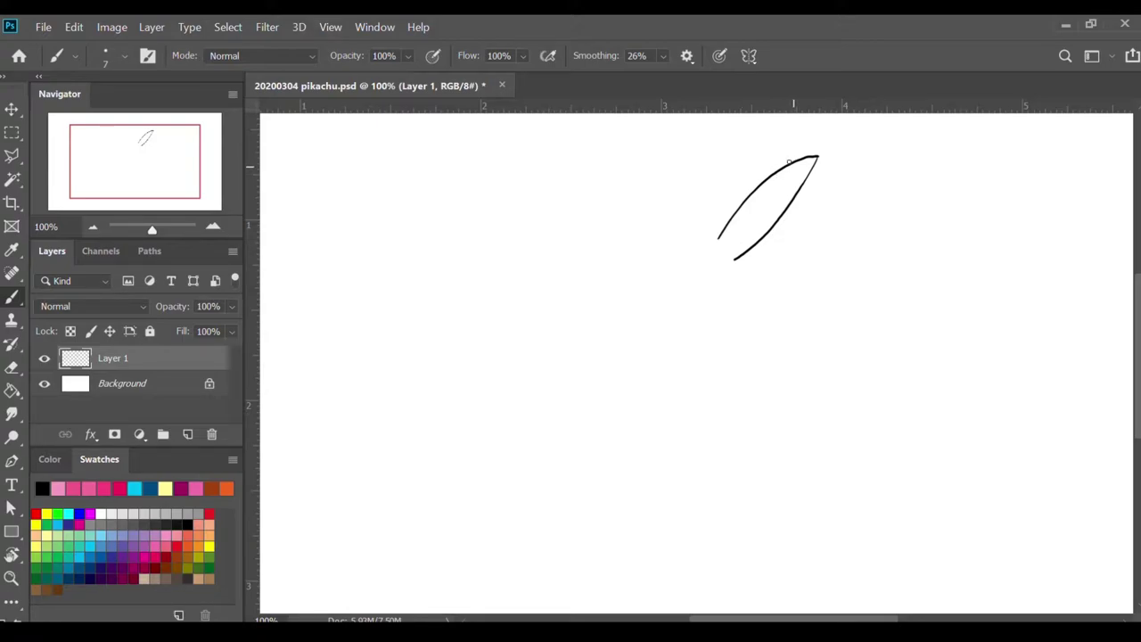
pyautogui.moveTo(791, 162)
pyautogui.mouseDown()
pyautogui.moveTo(793, 196)
pyautogui.moveTo(794, 167)
pyautogui.moveTo(794, 189)
pyautogui.moveTo(807, 169)
pyautogui.moveTo(796, 166)
pyautogui.moveTo(810, 159)
pyautogui.mouseUp()
pyautogui.moveTo(711, 242); pyautogui.dragTo(713, 247)
pyautogui.moveTo(606, 243)
pyautogui.mouseDown()
pyautogui.moveTo(662, 223)
pyautogui.moveTo(723, 232)
pyautogui.mouseUp()
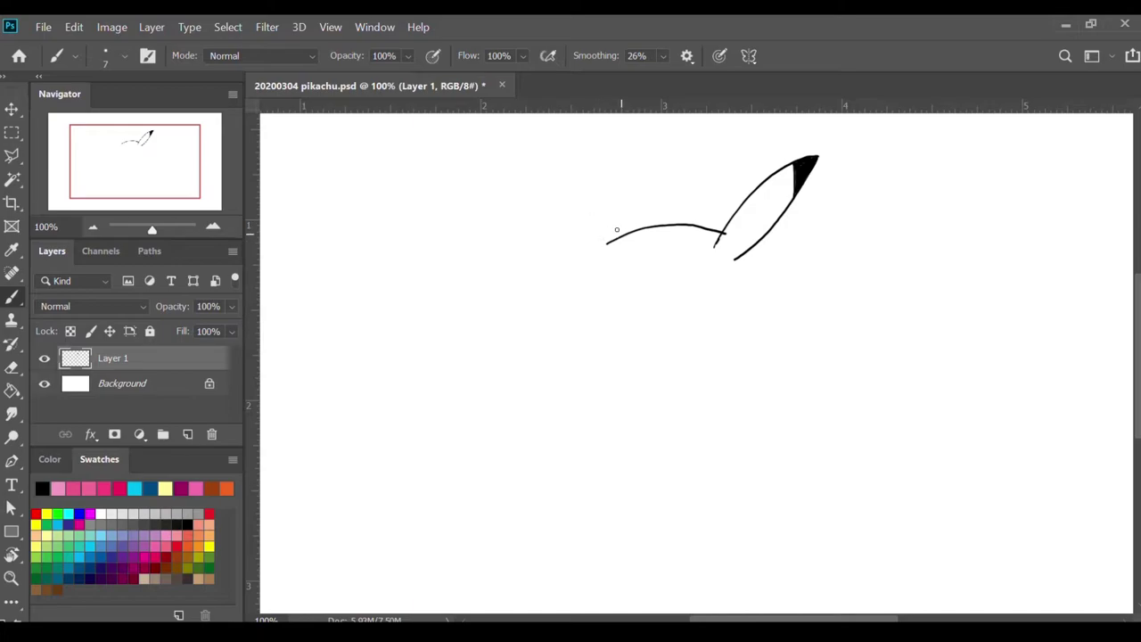
# Step: Draw the left-hand ear with a solid black tip and the left side of the face down to the chin
pyautogui.moveTo(615, 234)
pyautogui.mouseDown()
pyautogui.moveTo(603, 191)
pyautogui.moveTo(550, 130)
pyautogui.mouseUp()
pyautogui.moveTo(554, 134)
pyautogui.mouseDown()
pyautogui.moveTo(553, 183)
pyautogui.moveTo(591, 253)
pyautogui.mouseUp()
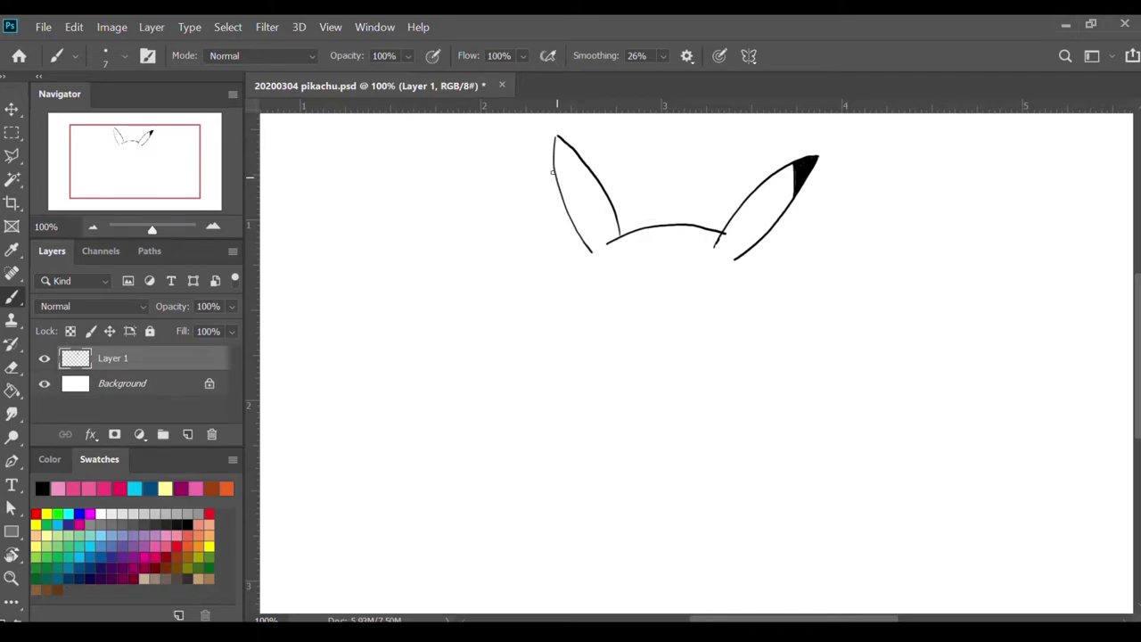
pyautogui.moveTo(554, 173)
pyautogui.mouseDown()
pyautogui.moveTo(572, 146)
pyautogui.moveTo(558, 163)
pyautogui.moveTo(554, 140)
pyautogui.moveTo(554, 170)
pyautogui.moveTo(553, 134)
pyautogui.moveTo(568, 148)
pyautogui.mouseUp()
pyautogui.click(590, 253)
pyautogui.moveTo(599, 246)
pyautogui.mouseDown()
pyautogui.moveTo(585, 284)
pyautogui.moveTo(595, 341)
pyautogui.mouseUp()
pyautogui.moveTo(592, 339)
pyautogui.mouseDown()
pyautogui.moveTo(604, 367)
pyautogui.moveTo(658, 389)
pyautogui.mouseUp()
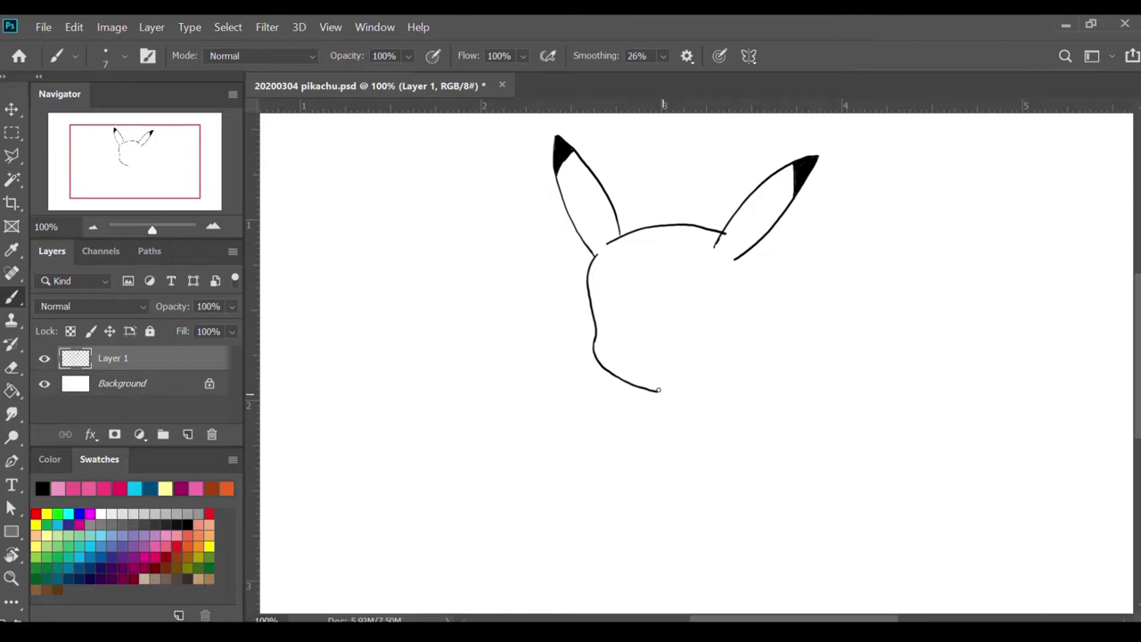
# Step: Erase the head line overlapping the base of the right-hand ear, using a hard eraser at size 28 and 100% opacity
pyautogui.click(12, 366)
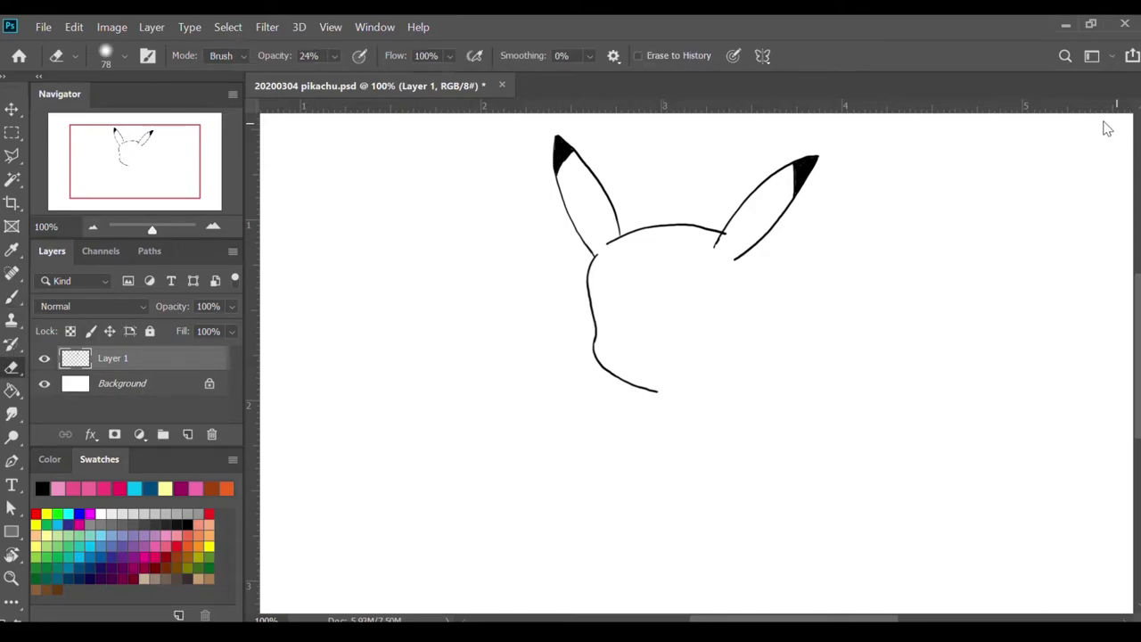
pyautogui.press('[')
pyautogui.press('[')
pyautogui.press('[')
pyautogui.press('[')
pyautogui.press('[')
pyautogui.hotkey('shift', ']')
pyautogui.hotkey('shift', ']')
pyautogui.hotkey('shift', ']')
pyautogui.hotkey('shift', ']')
pyautogui.press('0')
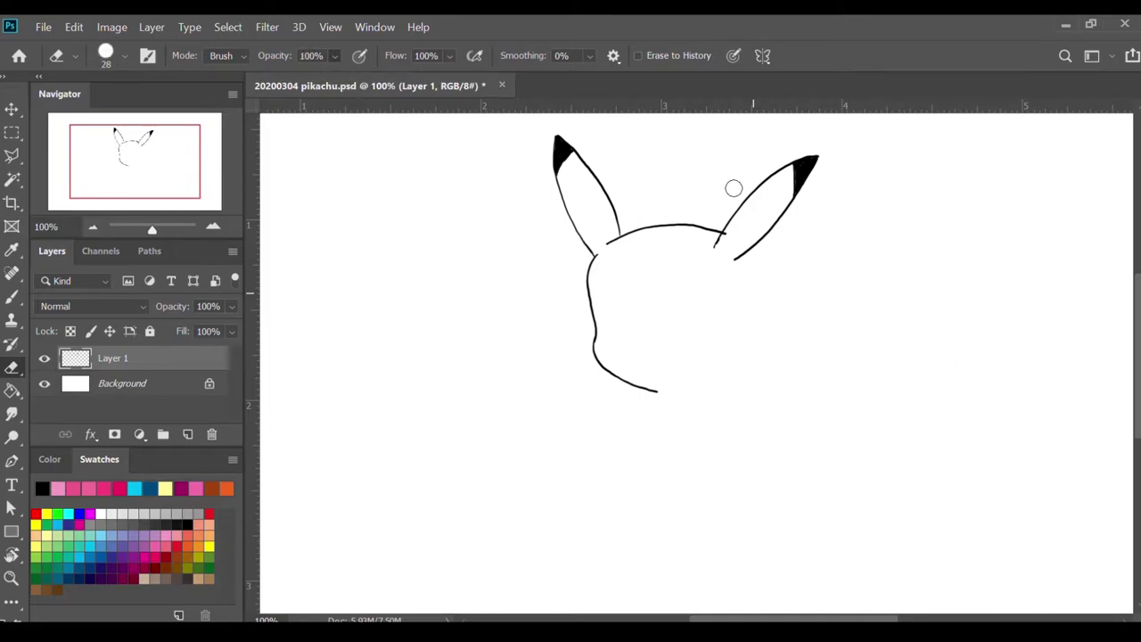
pyautogui.moveTo(734, 242); pyautogui.dragTo(728, 248)
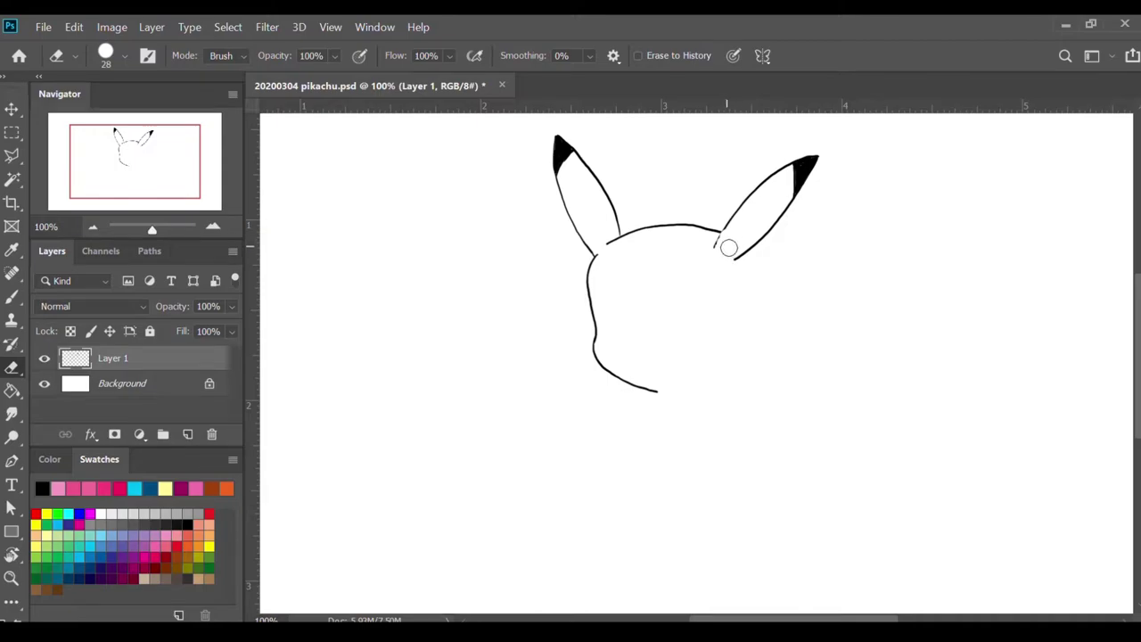
# Step: Draw the right side of the face with the black brush, from the ear's base down to the jaw
pyautogui.click(11, 249)
pyautogui.click(5, 292)
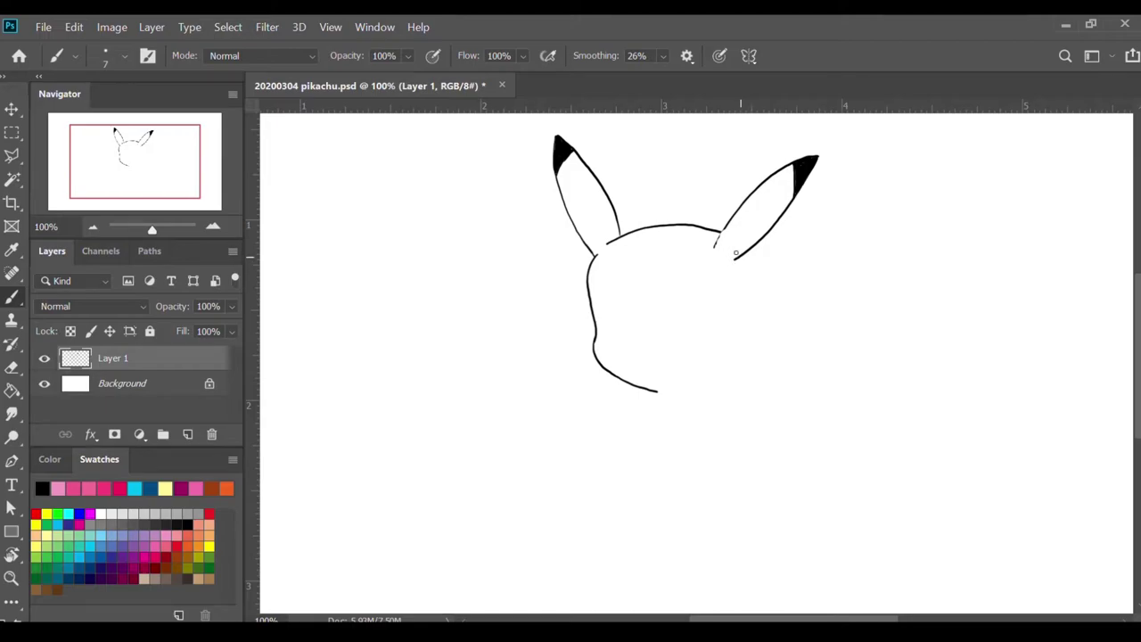
pyautogui.moveTo(737, 252)
pyautogui.mouseDown()
pyautogui.moveTo(750, 348)
pyautogui.moveTo(729, 372)
pyautogui.mouseUp()
# Step: Draw two round black eyes with white highlights and a circular cheek outline on each side of the face
pyautogui.moveTo(620, 302)
pyautogui.mouseDown()
pyautogui.moveTo(609, 310)
pyautogui.moveTo(631, 327)
pyautogui.moveTo(639, 309)
pyautogui.moveTo(615, 304)
pyautogui.moveTo(624, 326)
pyautogui.moveTo(631, 318)
pyautogui.mouseUp()
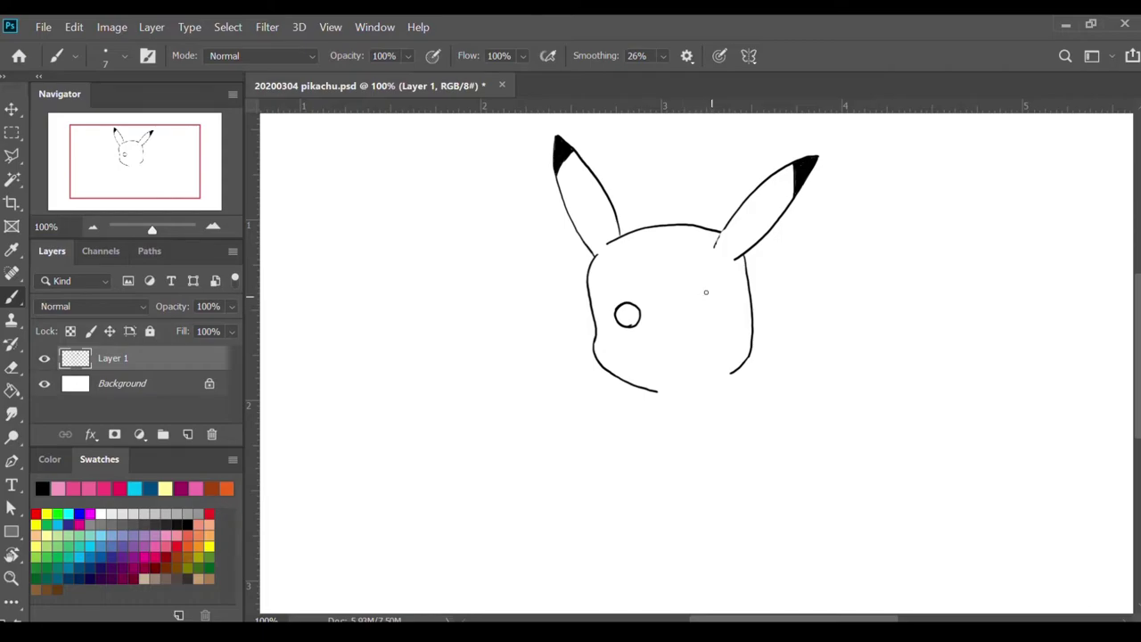
pyautogui.moveTo(702, 312)
pyautogui.mouseDown()
pyautogui.moveTo(719, 297)
pyautogui.moveTo(700, 289)
pyautogui.mouseUp()
pyautogui.moveTo(701, 306); pyautogui.dragTo(703, 304)
pyautogui.moveTo(709, 304); pyautogui.dragTo(715, 299)
pyautogui.moveTo(623, 308); pyautogui.dragTo(629, 319)
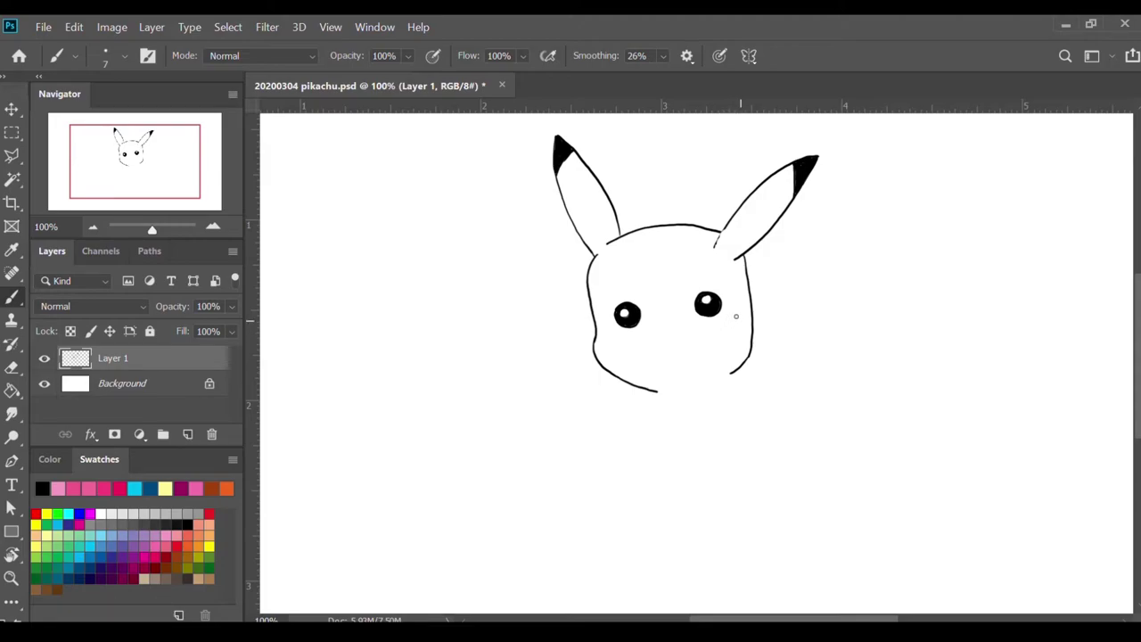
pyautogui.moveTo(726, 316)
pyautogui.mouseDown()
pyautogui.moveTo(725, 348)
pyautogui.moveTo(749, 343)
pyautogui.moveTo(726, 314)
pyautogui.mouseUp()
pyautogui.moveTo(594, 346)
pyautogui.mouseDown()
pyautogui.moveTo(610, 337)
pyautogui.moveTo(622, 354)
pyautogui.moveTo(602, 367)
pyautogui.moveTo(592, 348)
pyautogui.mouseUp()
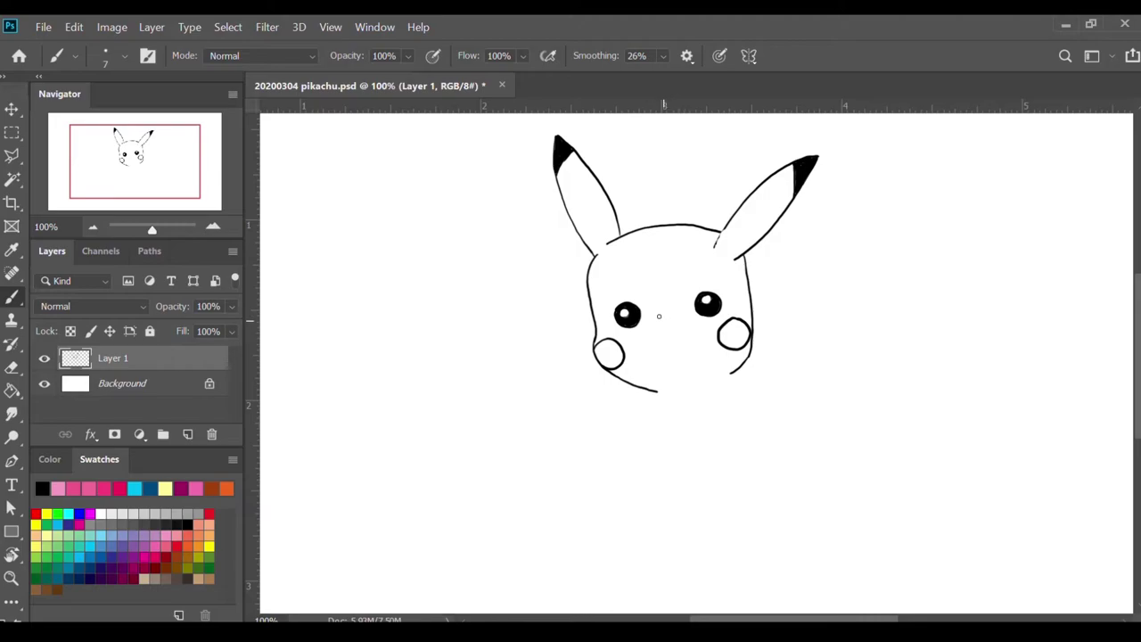
# Step: Draw a small nose and a wide open smiling mouth with a tongue between the cheeks
pyautogui.moveTo(659, 314); pyautogui.dragTo(663, 317)
pyautogui.moveTo(651, 336); pyautogui.dragTo(669, 322)
pyautogui.moveTo(666, 324)
pyautogui.mouseDown()
pyautogui.moveTo(682, 335)
pyautogui.moveTo(699, 324)
pyautogui.mouseUp()
pyautogui.moveTo(643, 336)
pyautogui.mouseDown()
pyautogui.moveTo(672, 367)
pyautogui.moveTo(694, 328)
pyautogui.mouseUp()
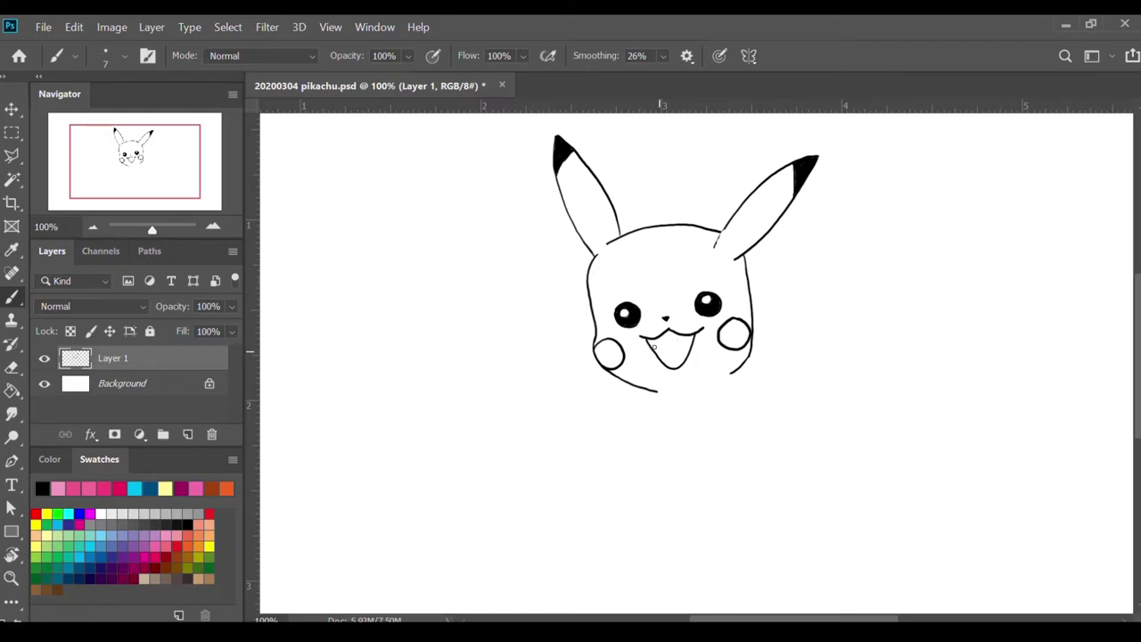
pyautogui.moveTo(653, 348); pyautogui.dragTo(686, 341)
# Step: Draw the raised right-hand arm with a zigzag of small fingers at its end
pyautogui.moveTo(753, 314); pyautogui.dragTo(787, 278)
pyautogui.moveTo(787, 284); pyautogui.dragTo(801, 280)
pyautogui.moveTo(799, 279); pyautogui.dragTo(813, 291)
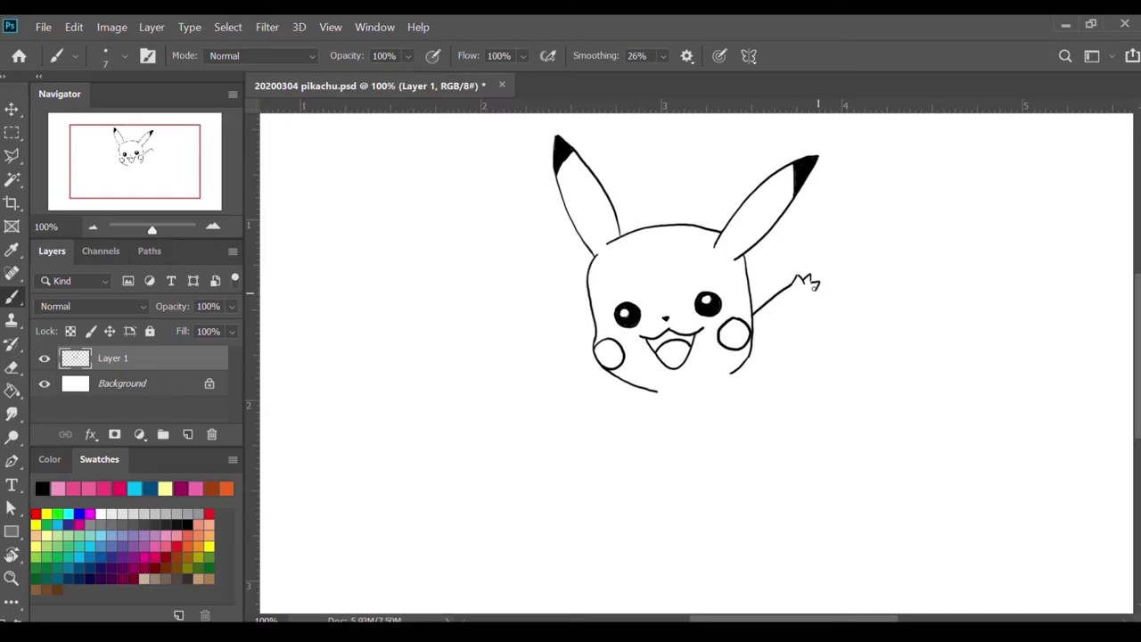
pyautogui.moveTo(813, 283); pyautogui.dragTo(818, 303)
pyautogui.moveTo(817, 302); pyautogui.dragTo(747, 403)
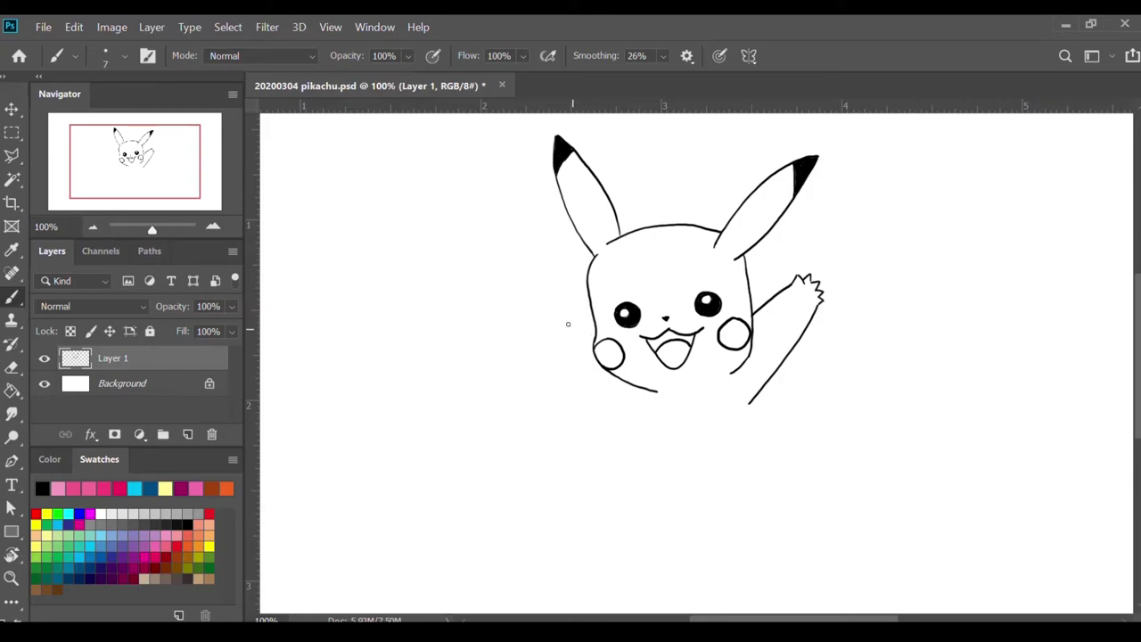
# Step: Draw the raised left-hand arm with small fingers and erase the excess end of its lower line
pyautogui.moveTo(562, 323)
pyautogui.mouseDown()
pyautogui.moveTo(593, 333)
pyautogui.moveTo(554, 321)
pyautogui.mouseUp()
pyautogui.moveTo(545, 319)
pyautogui.mouseDown()
pyautogui.moveTo(534, 318)
pyautogui.moveTo(535, 338)
pyautogui.mouseUp()
pyautogui.moveTo(537, 331)
pyautogui.mouseDown()
pyautogui.moveTo(559, 363)
pyautogui.moveTo(637, 421)
pyautogui.mouseUp()
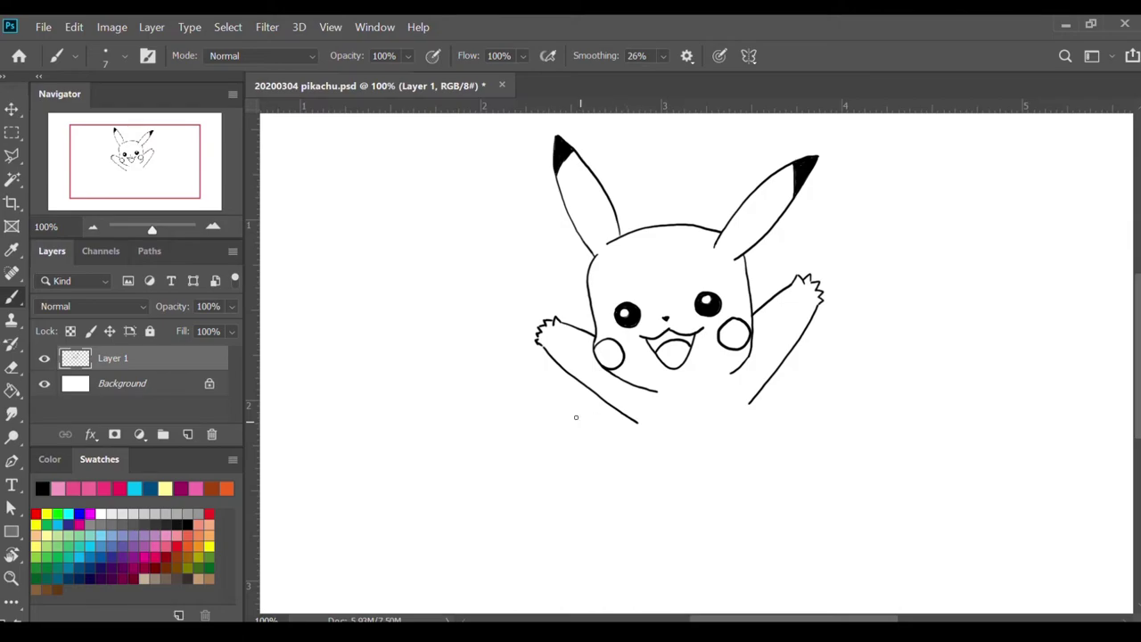
pyautogui.click(11, 364)
pyautogui.moveTo(622, 428)
pyautogui.mouseDown()
pyautogui.moveTo(626, 418)
pyautogui.moveTo(661, 435)
pyautogui.mouseUp()
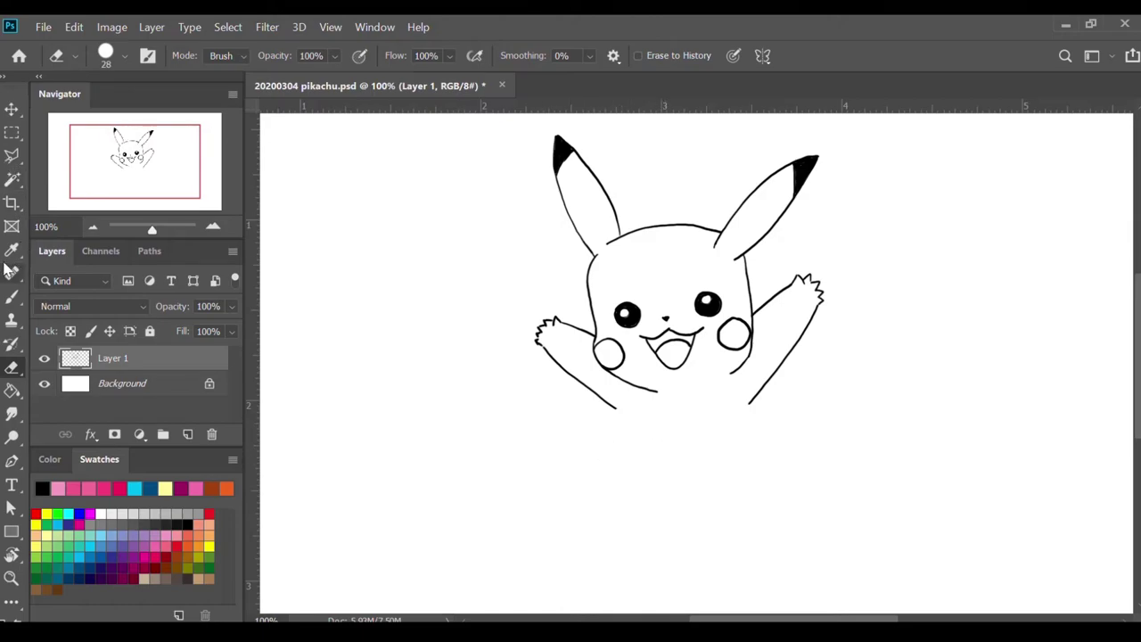
# Step: Draw the left side of the body below the arm, the thigh curve and the toes of the raised foot
pyautogui.click(14, 296)
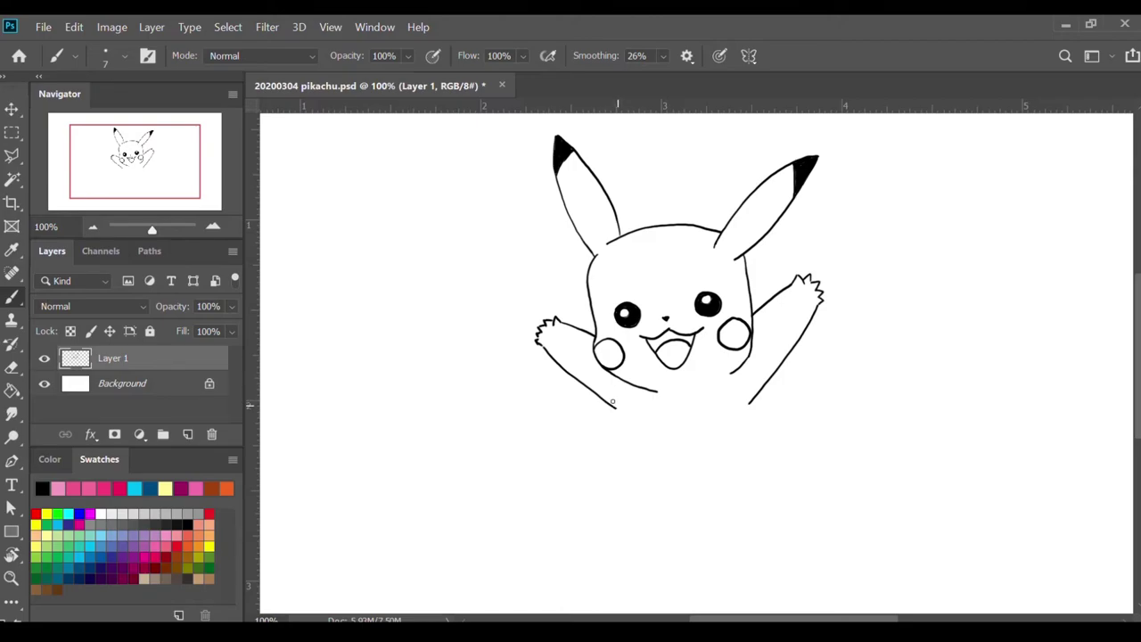
pyautogui.moveTo(614, 402); pyautogui.dragTo(613, 433)
pyautogui.moveTo(628, 445); pyautogui.dragTo(586, 435)
pyautogui.moveTo(575, 426); pyautogui.dragTo(588, 464)
pyautogui.moveTo(575, 427); pyautogui.dragTo(575, 449)
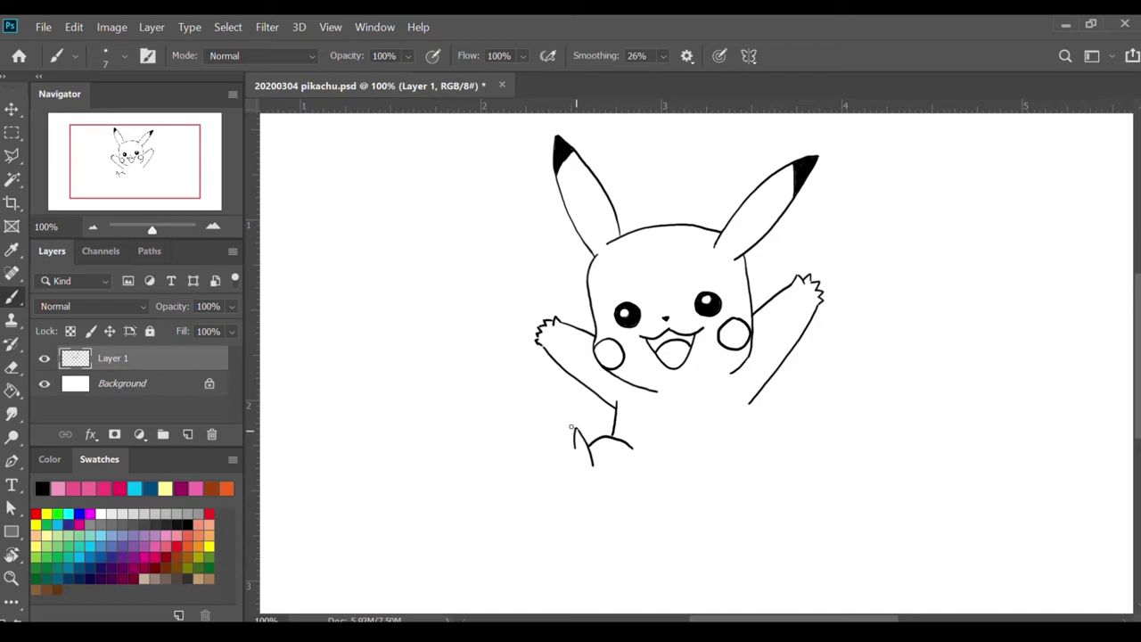
pyautogui.moveTo(566, 427)
pyautogui.mouseDown()
pyautogui.moveTo(569, 446)
pyautogui.moveTo(556, 451)
pyautogui.mouseUp()
# Step: Draw the right side of the body curving round into the belly's bottom edge up to the raised foot
pyautogui.moveTo(757, 399); pyautogui.dragTo(772, 493)
pyautogui.moveTo(772, 485)
pyautogui.mouseDown()
pyautogui.moveTo(758, 525)
pyautogui.moveTo(704, 536)
pyautogui.mouseUp()
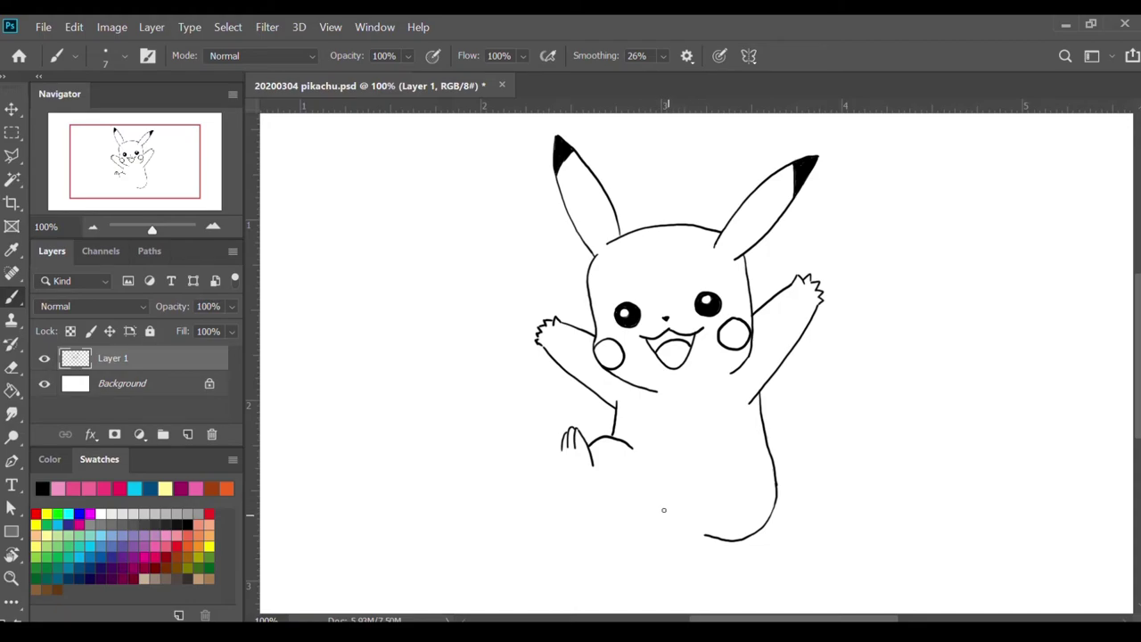
pyautogui.moveTo(701, 535); pyautogui.dragTo(589, 501)
# Step: Close the raised foot's outline and draw a small foot with toes beneath the body's lower right edge
pyautogui.moveTo(561, 442)
pyautogui.mouseDown()
pyautogui.moveTo(568, 486)
pyautogui.moveTo(586, 506)
pyautogui.moveTo(597, 499)
pyautogui.mouseUp()
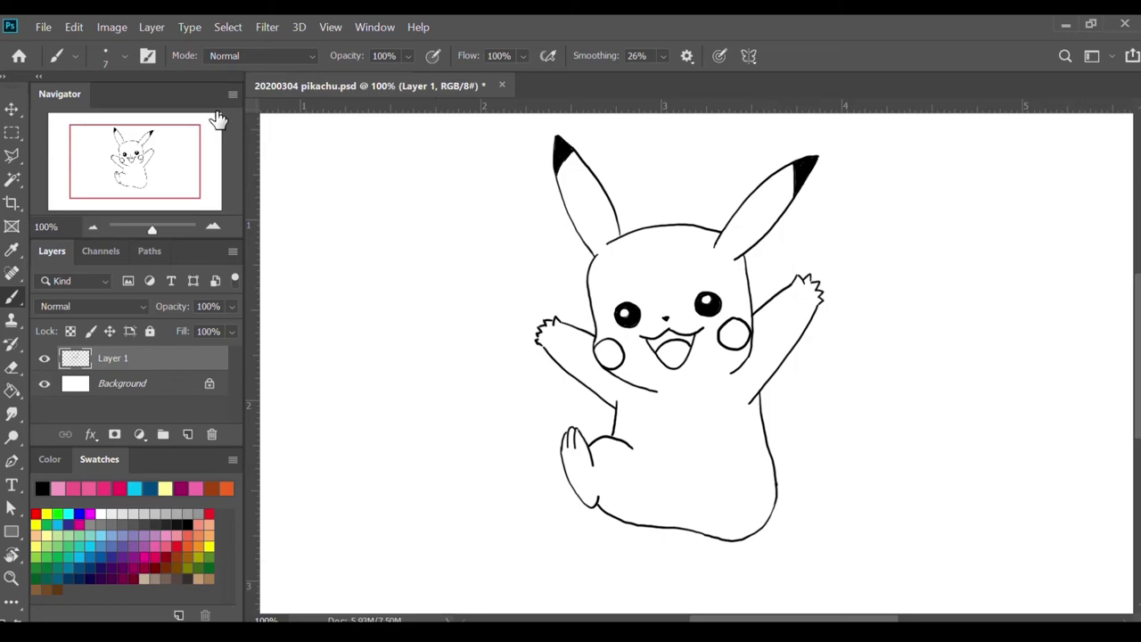
pyautogui.moveTo(203, 167); pyautogui.dragTo(183, 184)
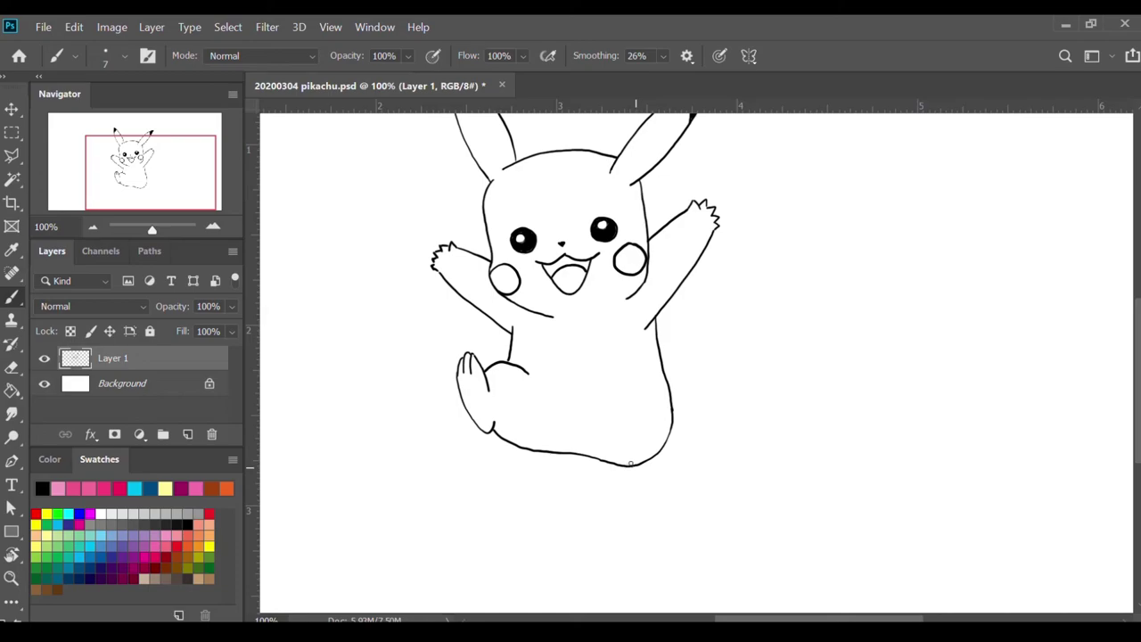
pyautogui.moveTo(629, 464)
pyautogui.mouseDown()
pyautogui.moveTo(660, 488)
pyautogui.moveTo(661, 456)
pyautogui.moveTo(668, 486)
pyautogui.mouseUp()
# Step: Draw the lightning-bolt tail's zigzag outer edge, its wide end, and the upper edge back to the raised hand
pyautogui.moveTo(667, 402)
pyautogui.mouseDown()
pyautogui.moveTo(681, 400)
pyautogui.moveTo(672, 375)
pyautogui.mouseUp()
pyautogui.moveTo(675, 376)
pyautogui.mouseDown()
pyautogui.moveTo(708, 364)
pyautogui.moveTo(700, 307)
pyautogui.moveTo(737, 315)
pyautogui.mouseUp()
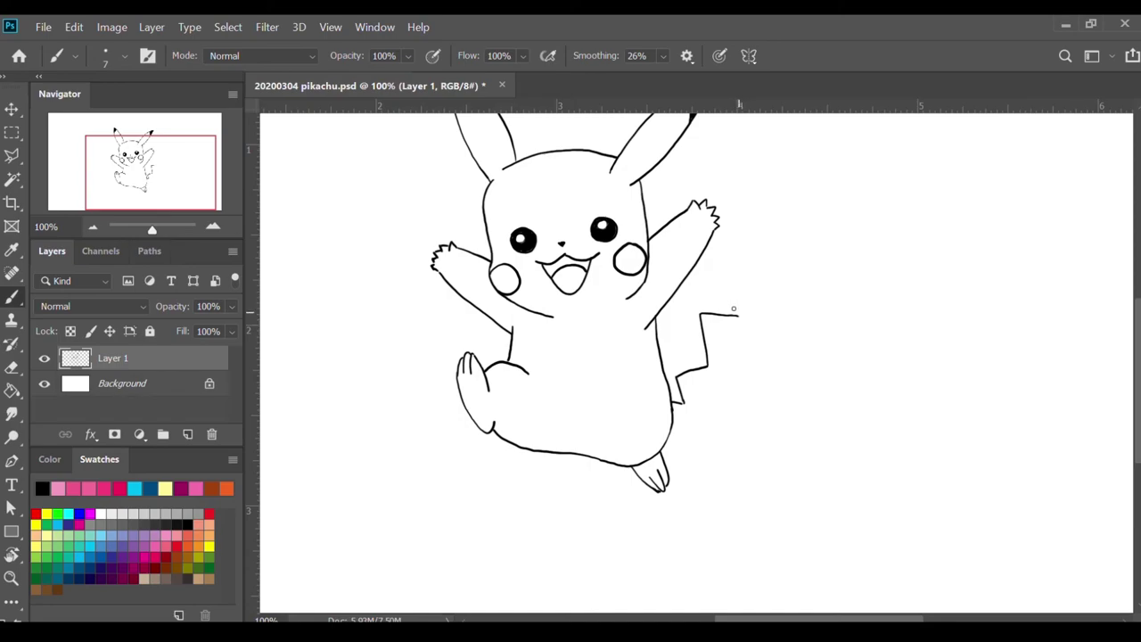
pyautogui.moveTo(738, 314); pyautogui.dragTo(741, 247)
pyautogui.moveTo(740, 251); pyautogui.dragTo(864, 231)
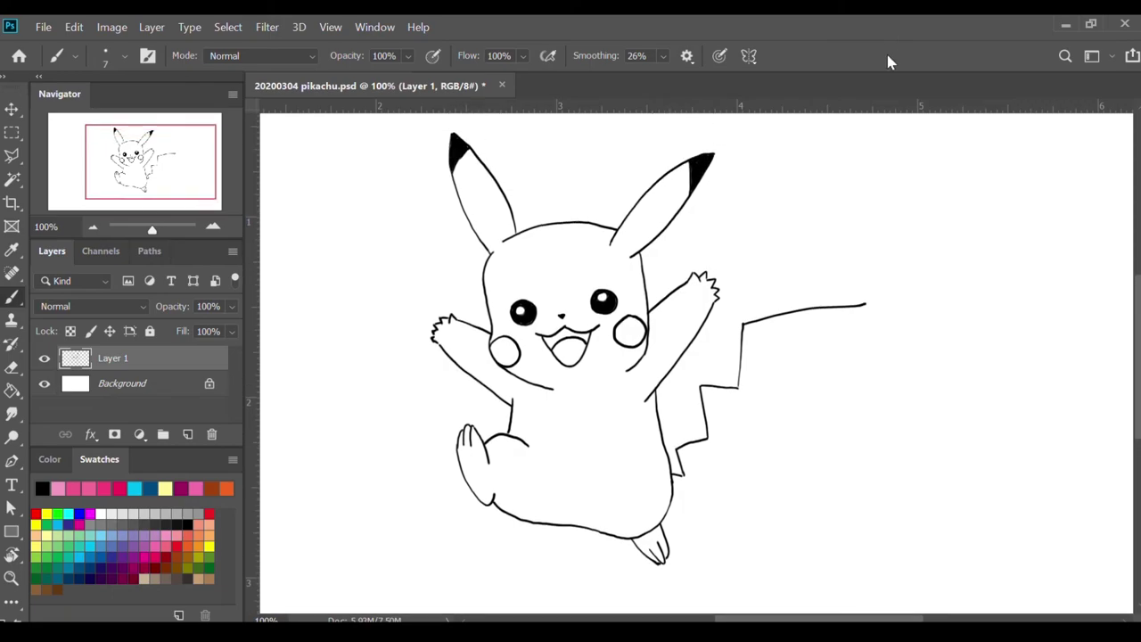
pyautogui.moveTo(861, 301); pyautogui.dragTo(877, 208)
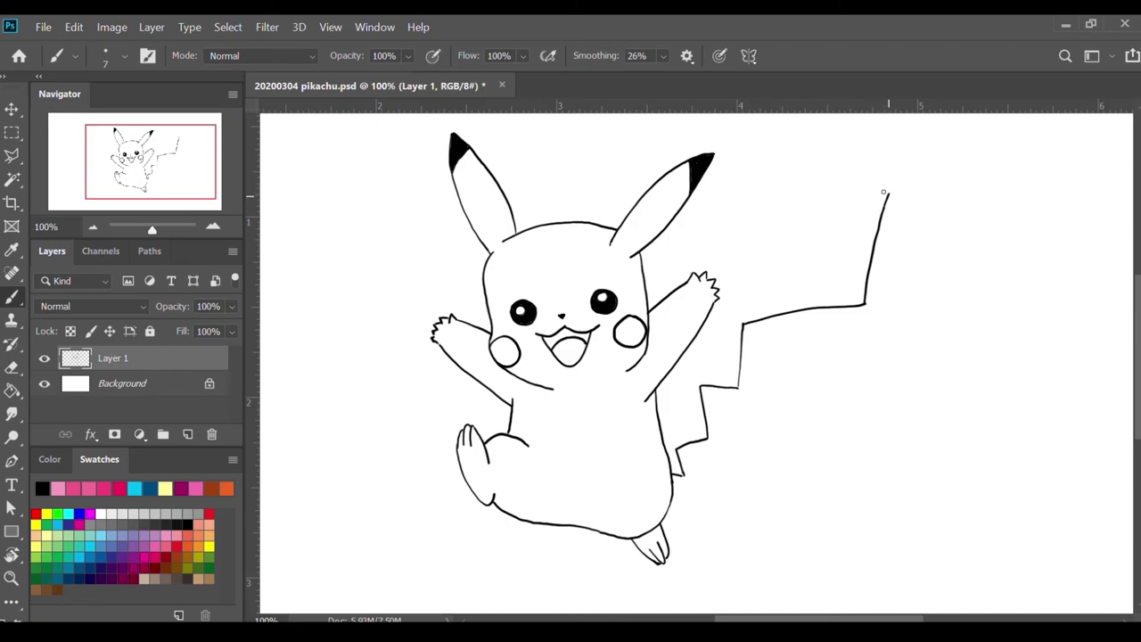
pyautogui.moveTo(884, 192)
pyautogui.mouseDown()
pyautogui.moveTo(743, 222)
pyautogui.moveTo(671, 257)
pyautogui.mouseUp()
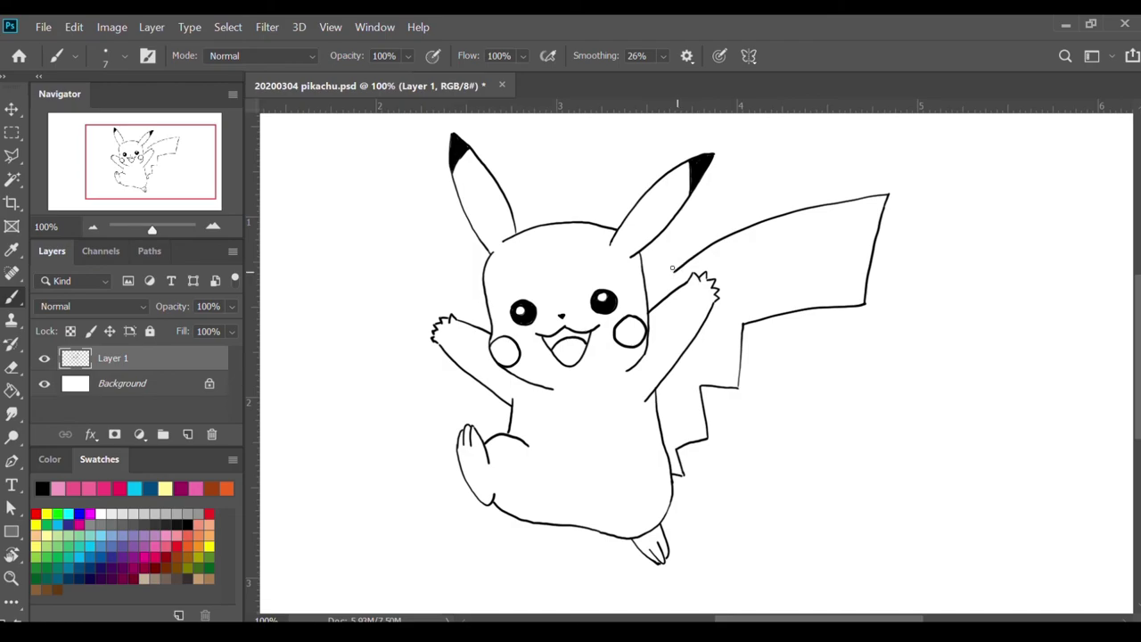
# Step: Complete the tail's inner edge behind the raised arm and draw a jagged fur line across the tail's base
pyautogui.moveTo(673, 267); pyautogui.dragTo(678, 282)
pyautogui.moveTo(693, 333); pyautogui.dragTo(700, 354)
pyautogui.moveTo(697, 353)
pyautogui.mouseDown()
pyautogui.moveTo(673, 361)
pyautogui.moveTo(682, 425)
pyautogui.moveTo(658, 433)
pyautogui.mouseUp()
pyautogui.moveTo(673, 399)
pyautogui.mouseDown()
pyautogui.moveTo(699, 407)
pyautogui.moveTo(701, 393)
pyautogui.mouseUp()
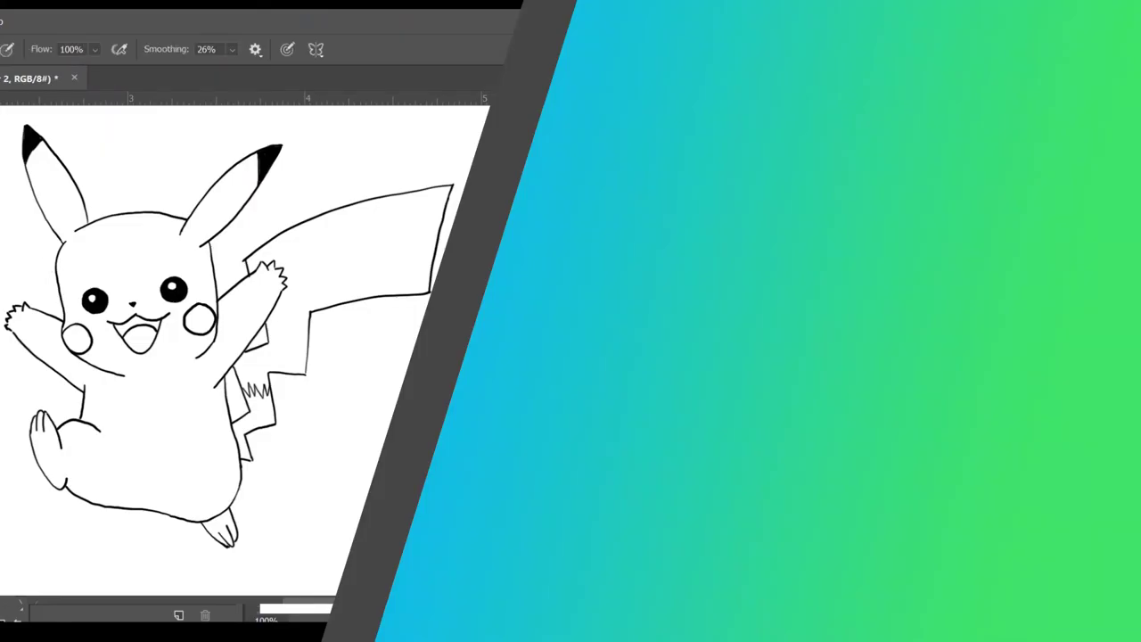
# Step: Paint yellow along the inside of the outlines on Layer 2 and fill the remaining body area with the same yellow
pyautogui.moveTo(497, 252)
pyautogui.mouseDown()
pyautogui.moveTo(438, 322)
pyautogui.moveTo(467, 441)
pyautogui.moveTo(567, 523)
pyautogui.mouseUp()
pyautogui.moveTo(138, 508)
pyautogui.mouseDown()
pyautogui.moveTo(222, 369)
pyautogui.moveTo(303, 370)
pyautogui.moveTo(334, 218)
pyautogui.moveTo(193, 225)
pyautogui.moveTo(36, 160)
pyautogui.moveTo(76, 234)
pyautogui.mouseUp()
pyautogui.press('g')
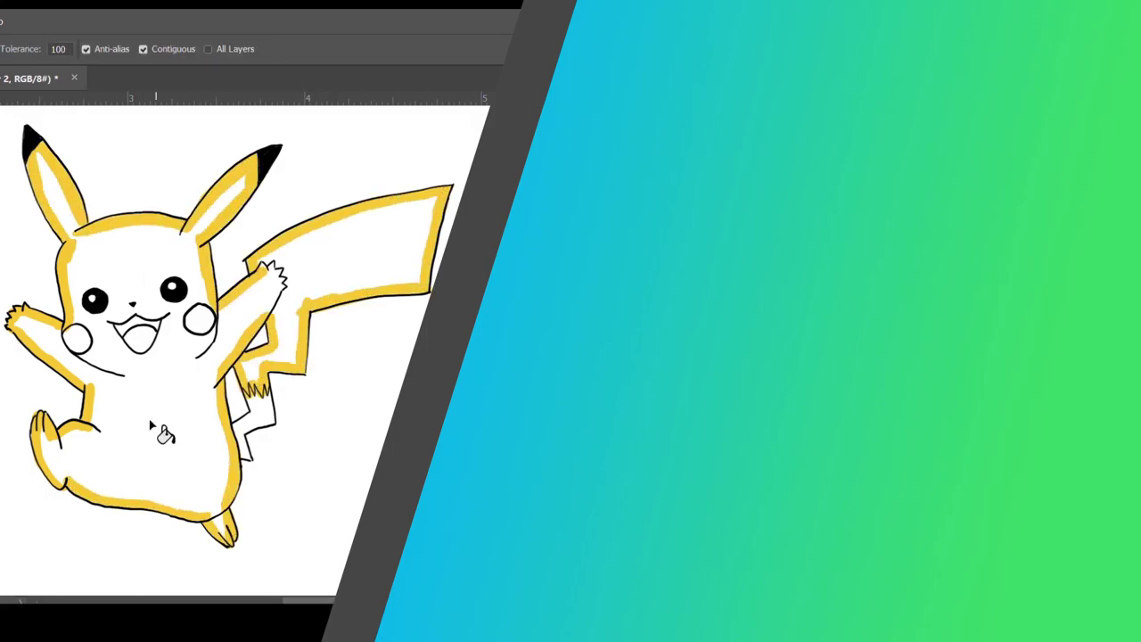
pyautogui.click(142, 419)
# Step: Colour the cheeks red, the mouth dark red with a pink tongue, and the tail's base brown
pyautogui.press('b')
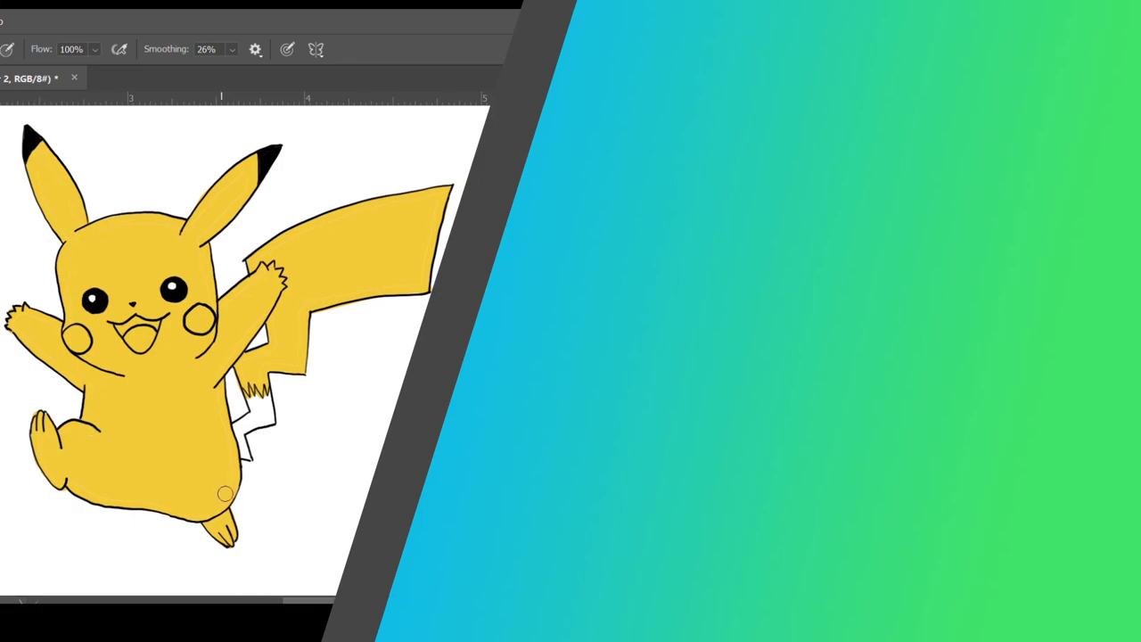
pyautogui.moveTo(69, 331); pyautogui.dragTo(83, 344)
pyautogui.moveTo(191, 314); pyautogui.dragTo(206, 317)
pyautogui.hotkey('ctrl', '+')
pyautogui.moveTo(4, 295); pyautogui.dragTo(55, 295)
pyautogui.moveTo(7, 328); pyautogui.dragTo(36, 323)
pyautogui.moveTo(228, 437)
pyautogui.mouseDown()
pyautogui.moveTo(241, 463)
pyautogui.moveTo(275, 446)
pyautogui.moveTo(233, 570)
pyautogui.moveTo(283, 499)
pyautogui.mouseUp()
pyautogui.press('e')
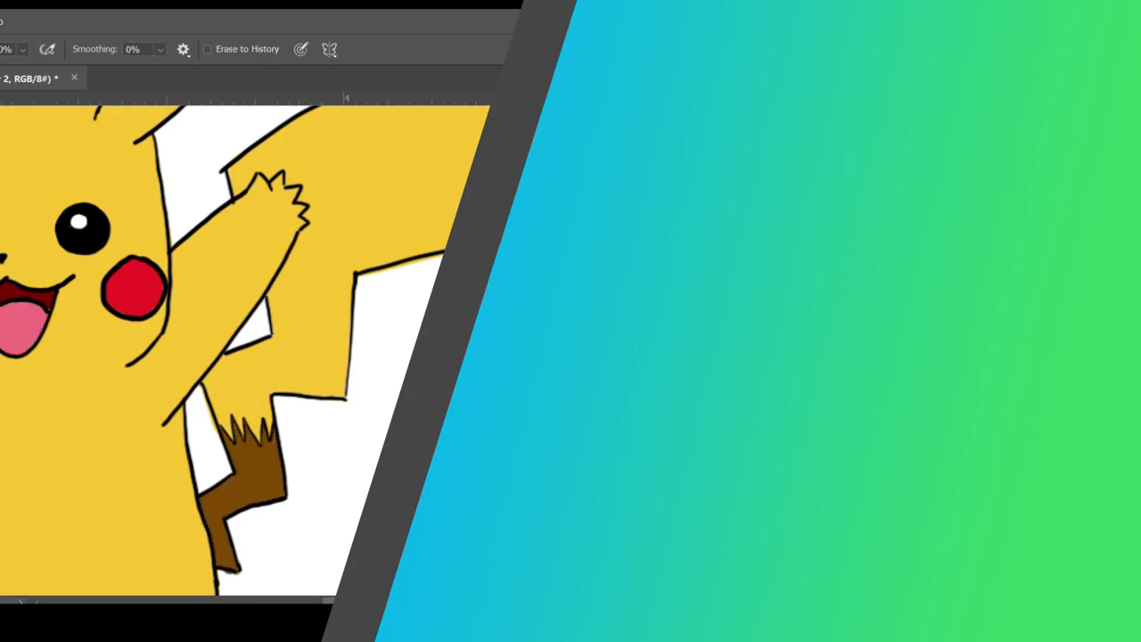
# Step: Paint darker yellow shadows on Layer 3 along the tail, ear bases, chin, underarm and underside of the body
pyautogui.hotkey('ctrl', '-')
pyautogui.press('b')
pyautogui.moveTo(245, 419)
pyautogui.mouseDown()
pyautogui.moveTo(253, 392)
pyautogui.moveTo(271, 419)
pyautogui.moveTo(269, 348)
pyautogui.moveTo(299, 362)
pyautogui.moveTo(319, 270)
pyautogui.moveTo(428, 267)
pyautogui.mouseUp()
pyautogui.moveTo(134, 372); pyautogui.dragTo(166, 380)
pyautogui.moveTo(190, 242); pyautogui.dragTo(235, 212)
pyautogui.moveTo(68, 218); pyautogui.dragTo(52, 240)
pyautogui.moveTo(246, 344); pyautogui.dragTo(212, 396)
pyautogui.moveTo(55, 369); pyautogui.dragTo(86, 389)
pyautogui.moveTo(52, 479)
pyautogui.mouseDown()
pyautogui.moveTo(223, 524)
pyautogui.moveTo(209, 533)
pyautogui.moveTo(72, 487)
pyautogui.mouseUp()
pyautogui.press('g')
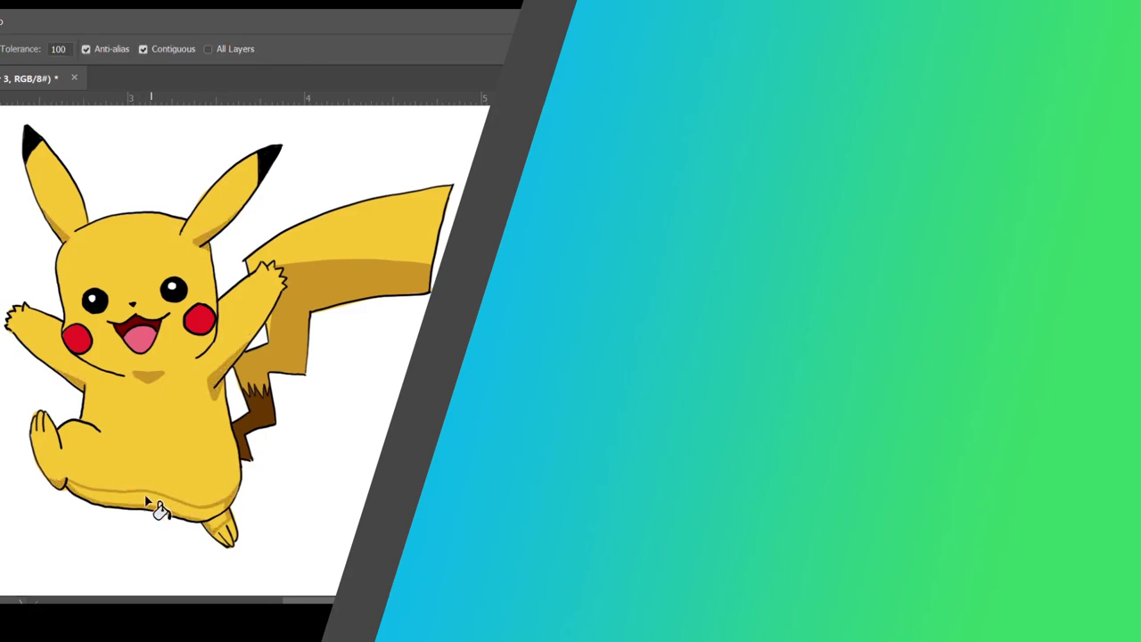